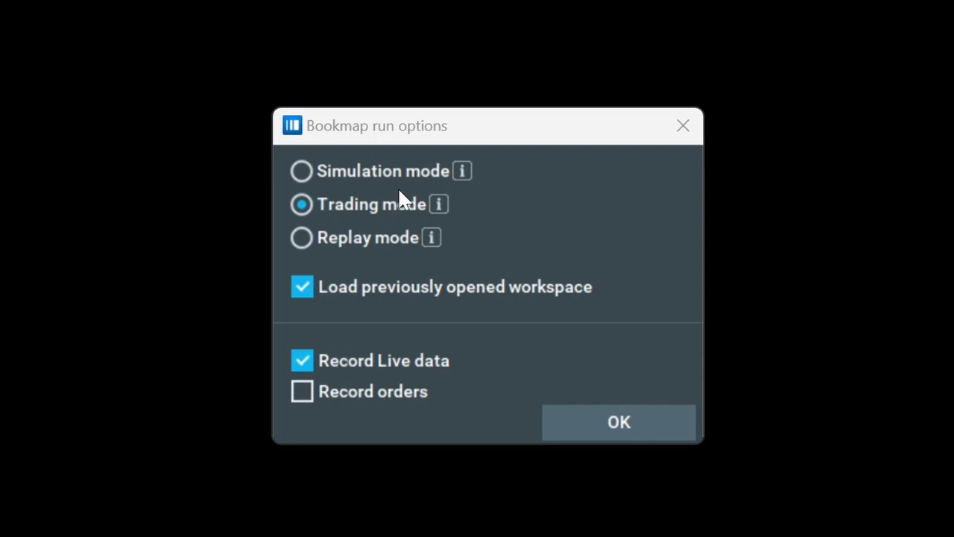
Start Bookmap in Trading mode and scroll the installed plugins to BookmapData and Trading simulator.
click(634, 425)
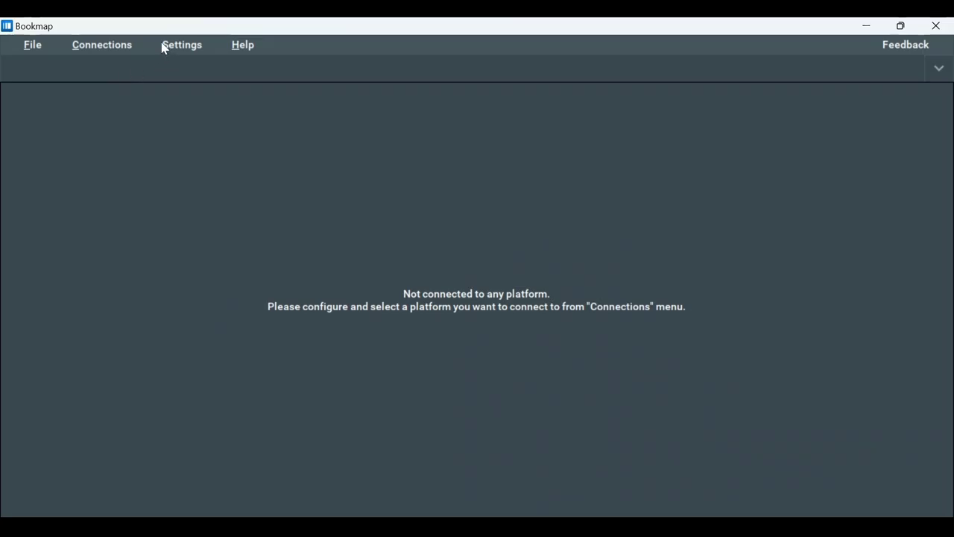
click(166, 46)
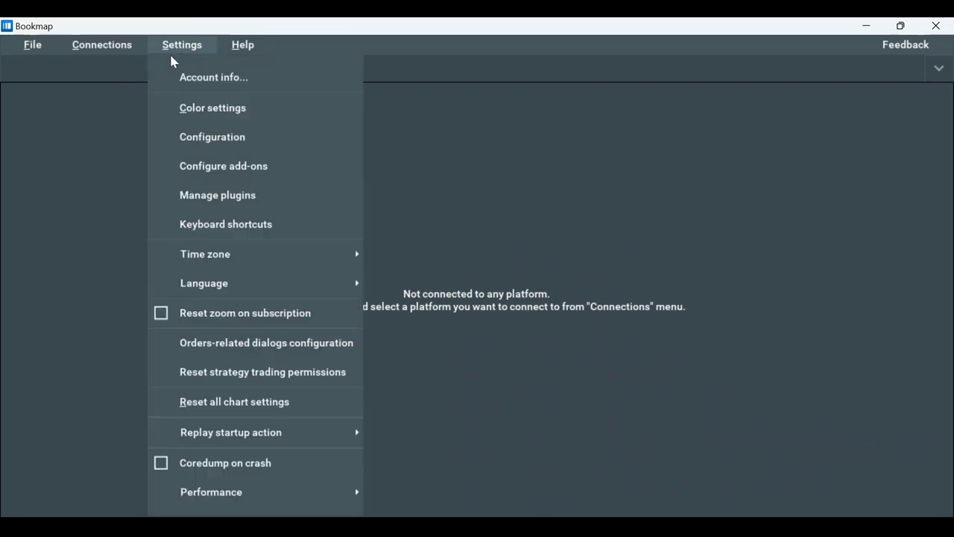
click(213, 194)
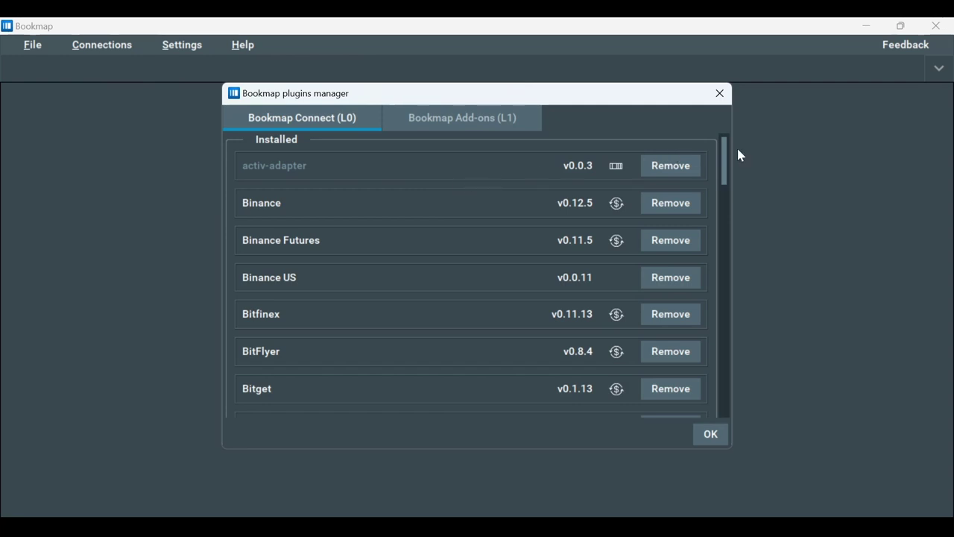
drag(725, 161, 721, 212)
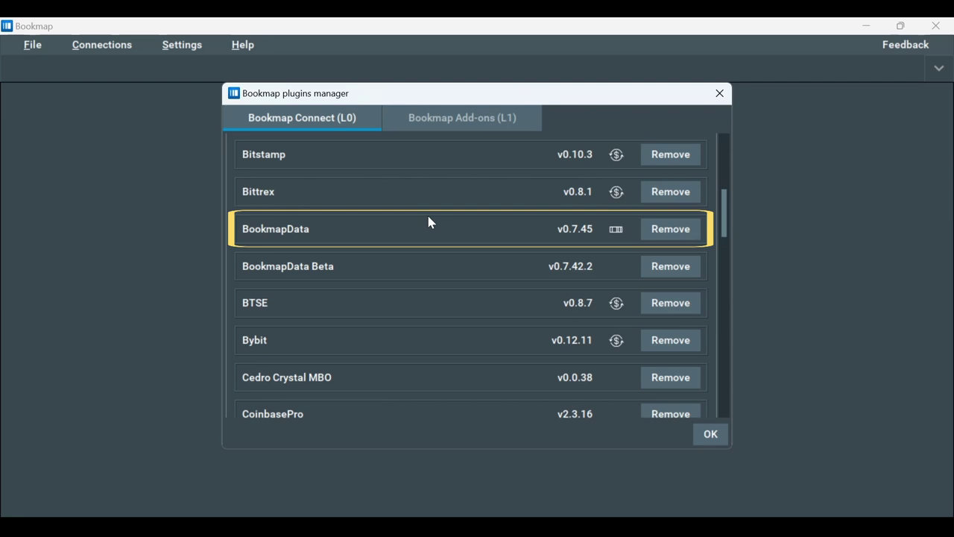
drag(724, 213, 717, 351)
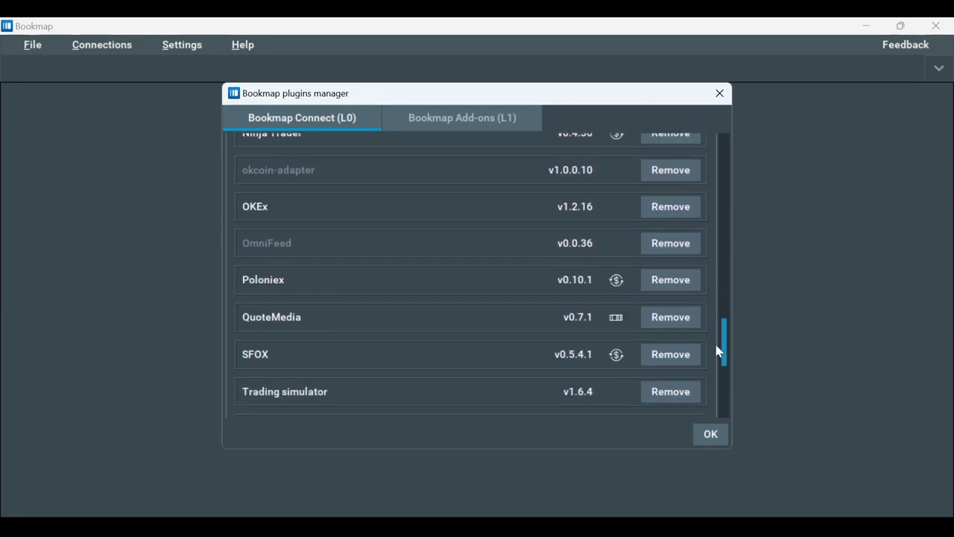
drag(717, 351, 712, 366)
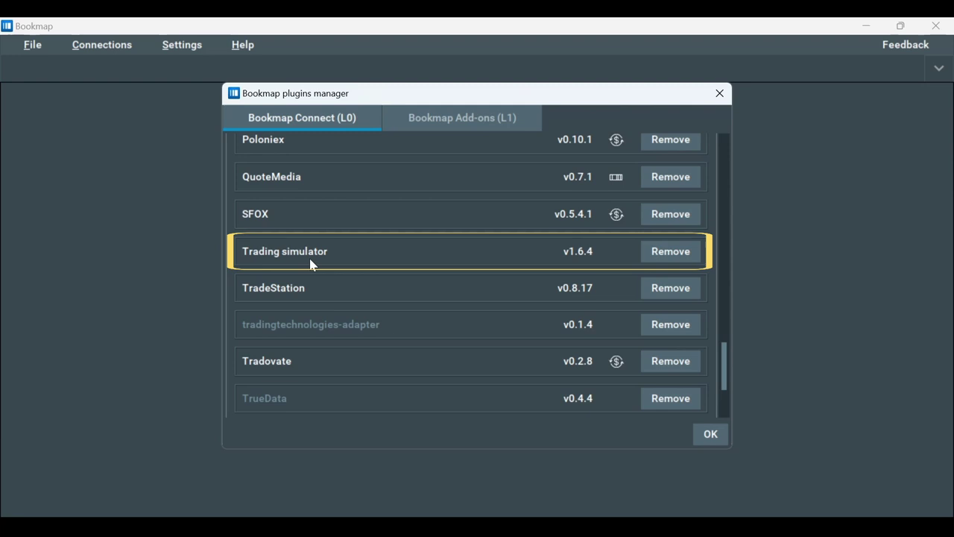
Close the plugins manager and begin creating a new connection in the connection configuration.
click(711, 434)
click(84, 50)
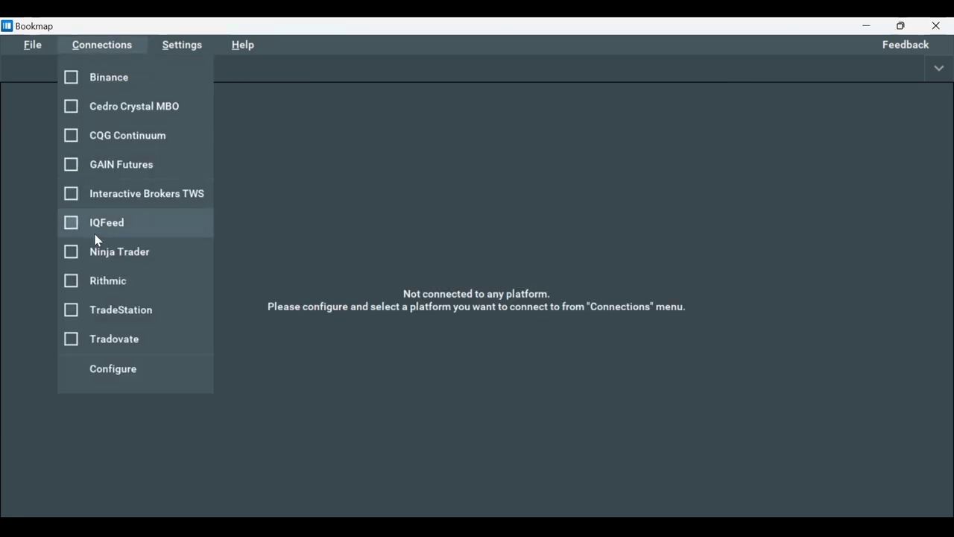
click(98, 367)
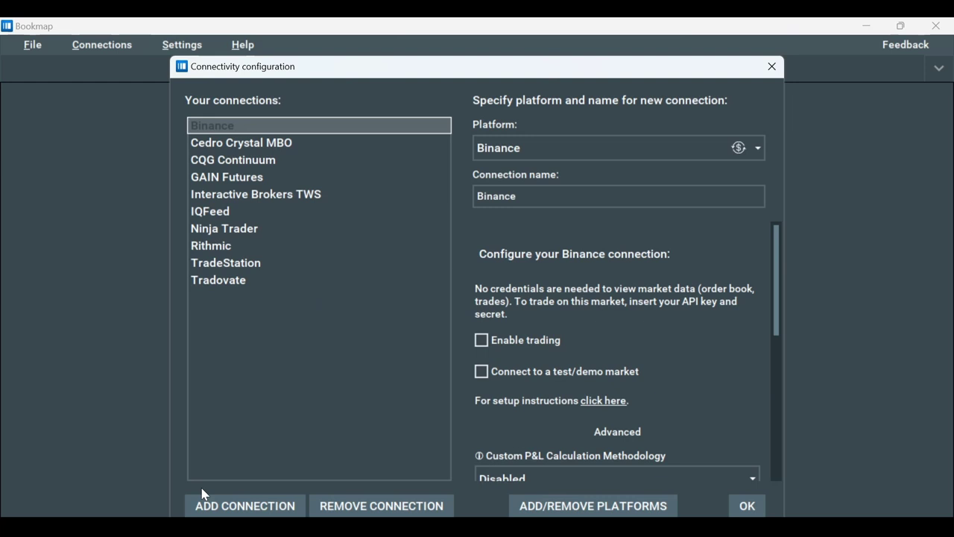
click(254, 506)
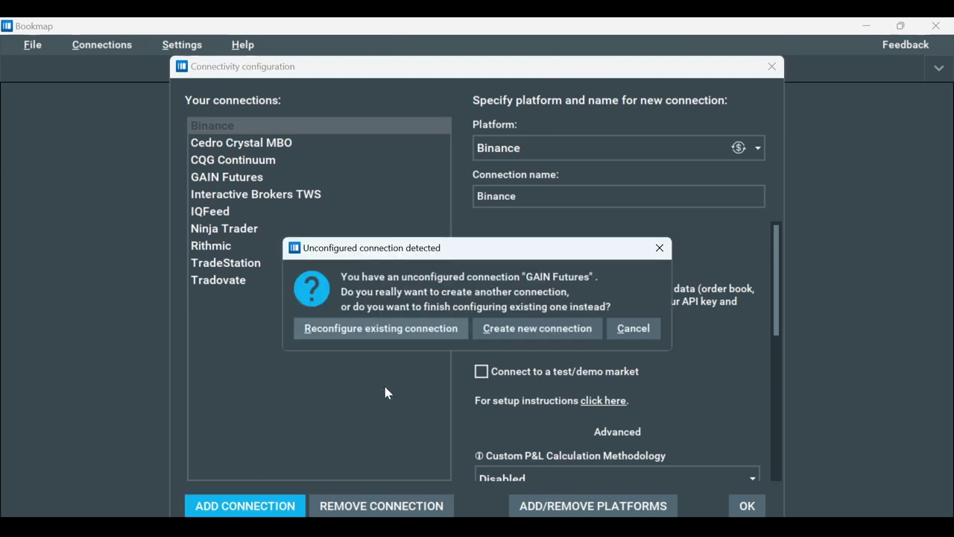
click(570, 334)
Set the new connection's platform to Trading simulator and choose its simulator account.
click(576, 148)
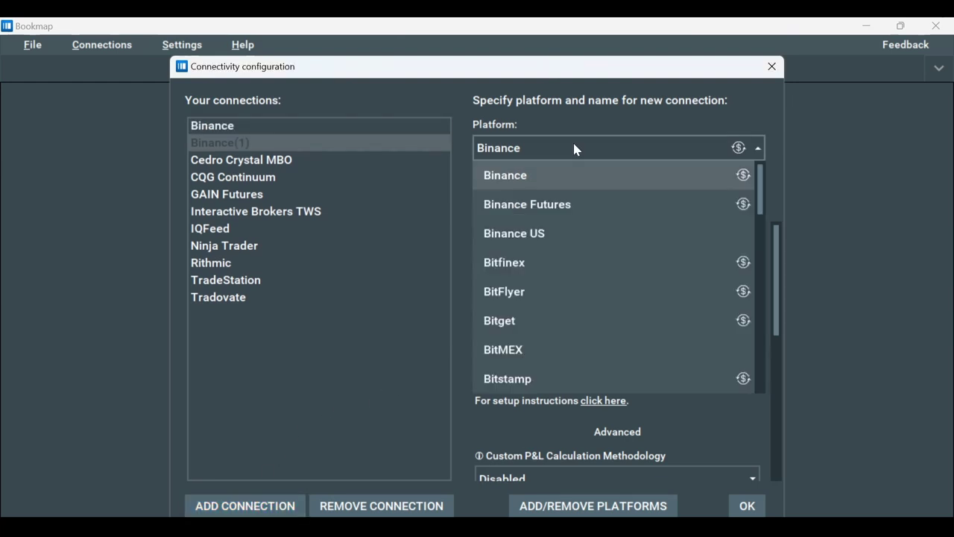
scroll(560, 379, down, 5)
click(560, 379)
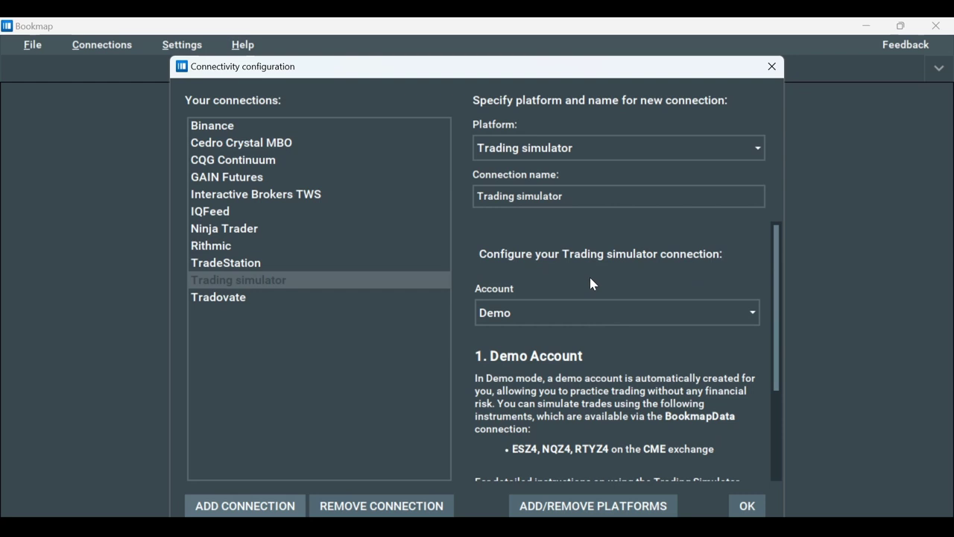
click(576, 312)
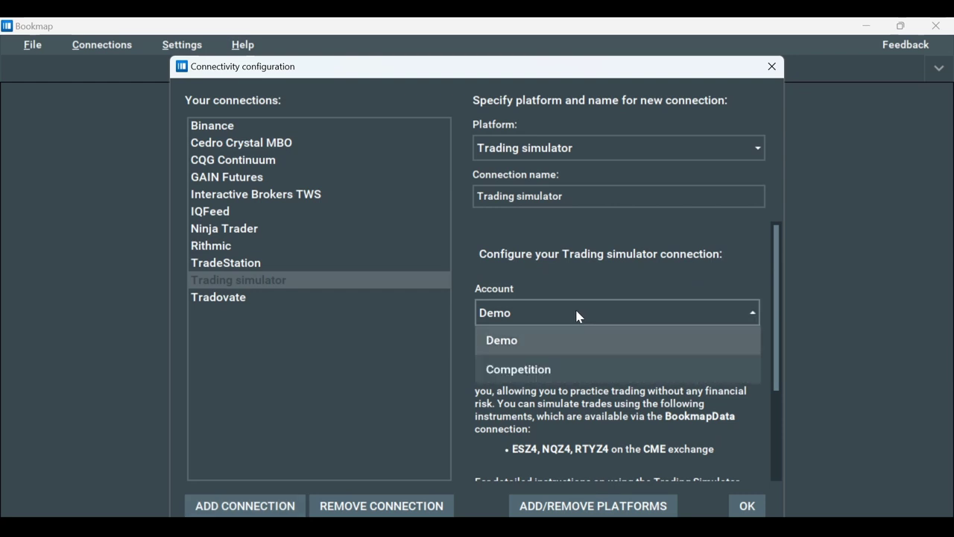
click(564, 370)
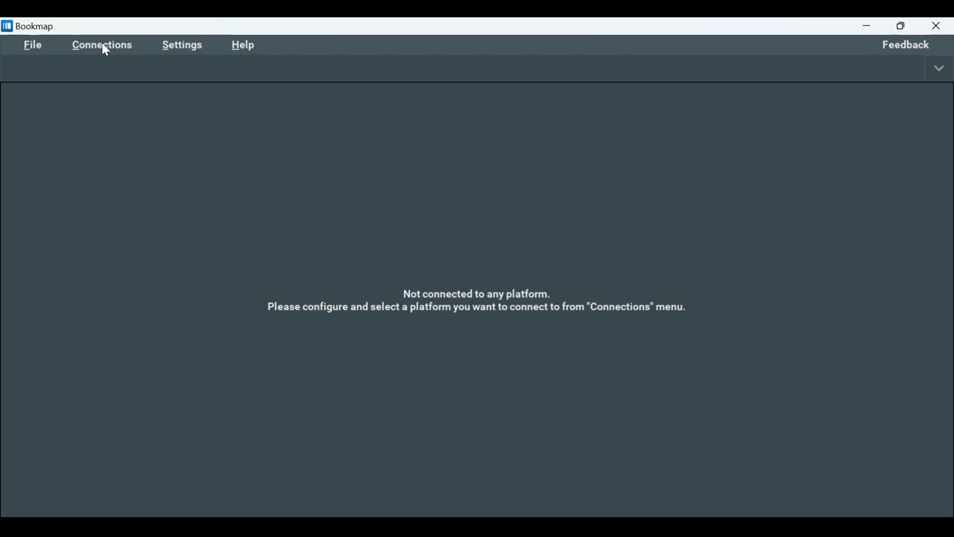
Create another connection with platform BookmapData and save the connection configuration.
click(105, 50)
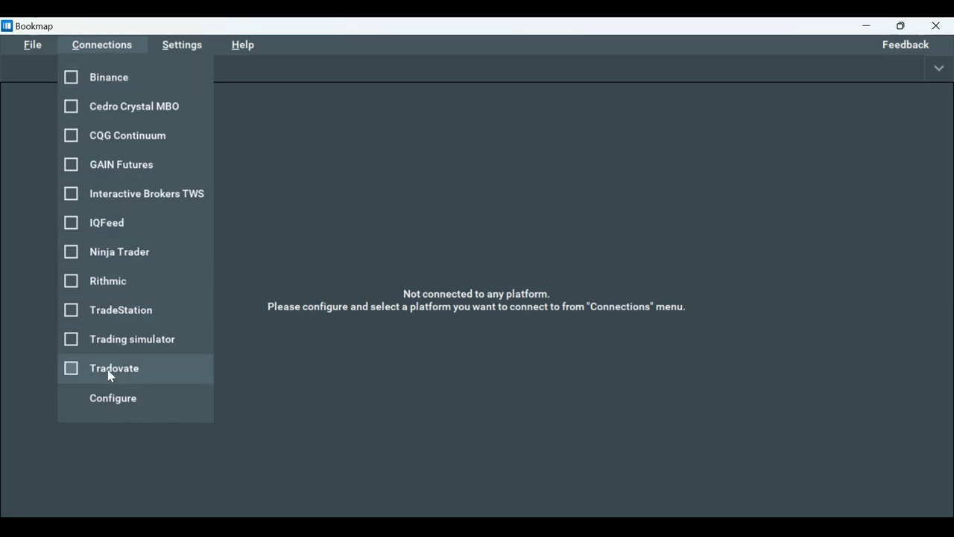
click(117, 399)
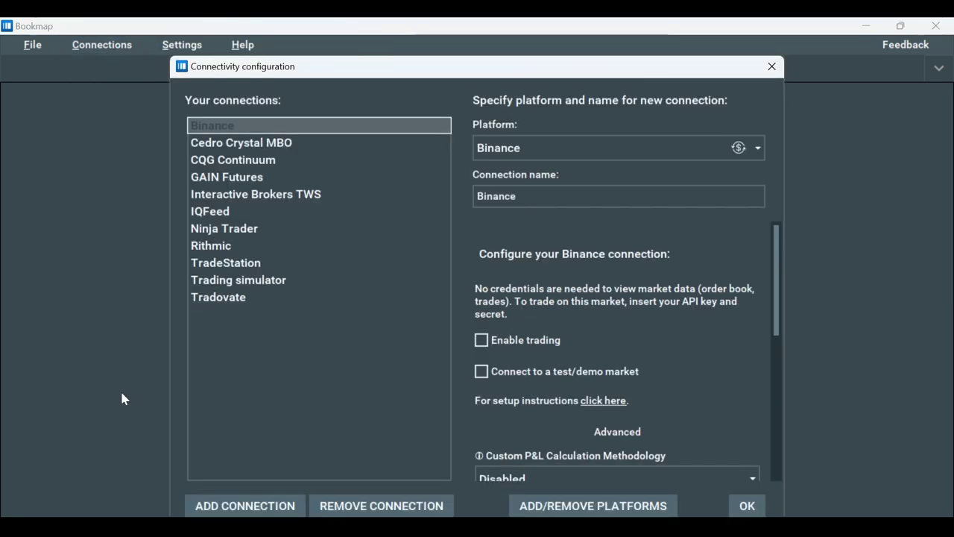
click(262, 505)
click(558, 334)
click(561, 156)
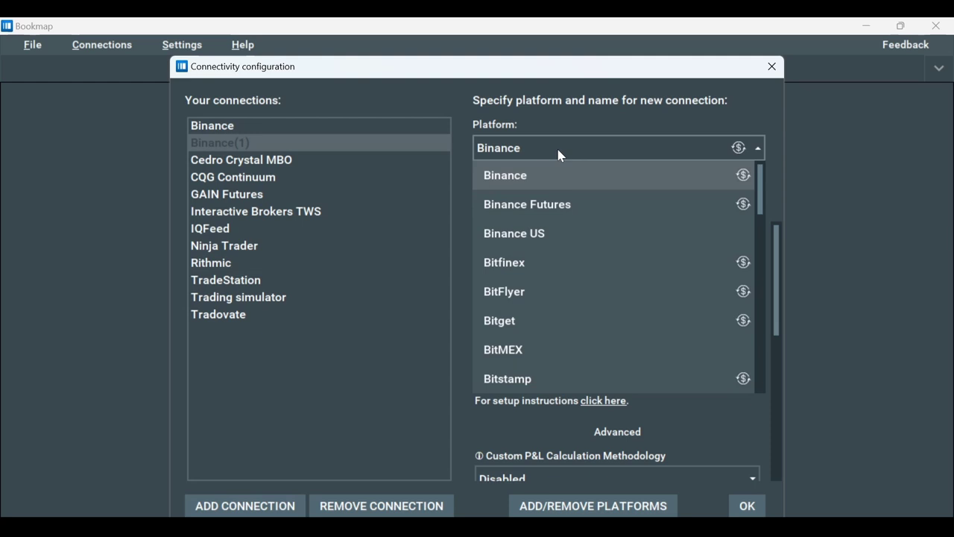
scroll(528, 308, down, 1)
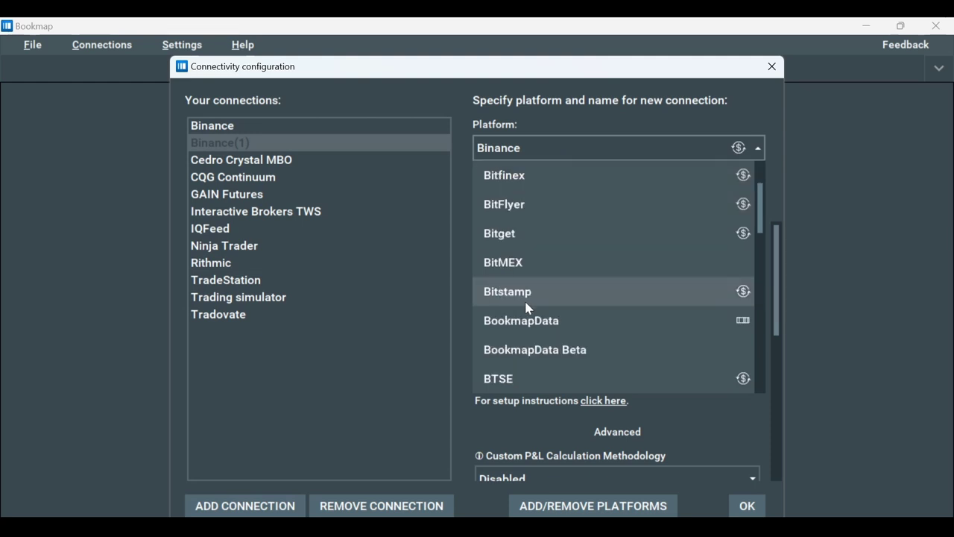
click(531, 321)
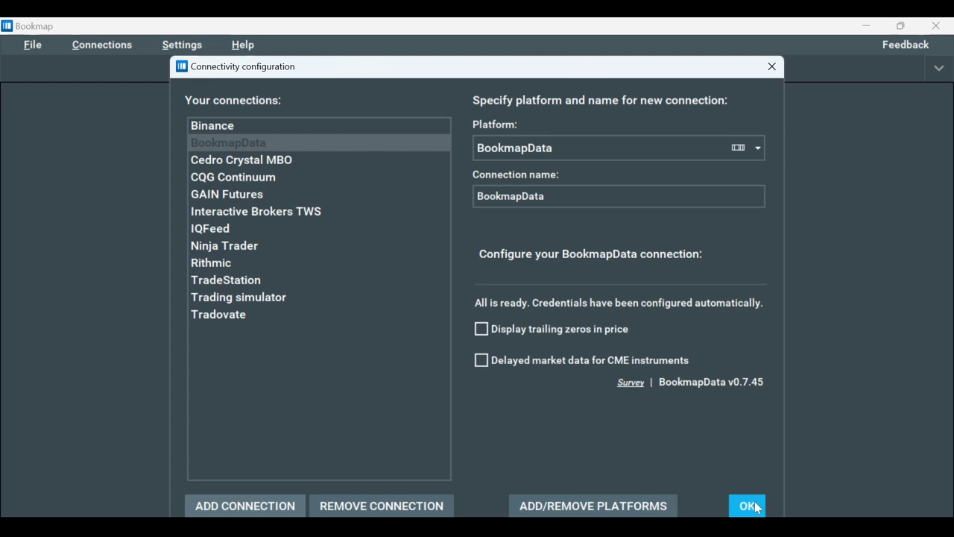
click(752, 506)
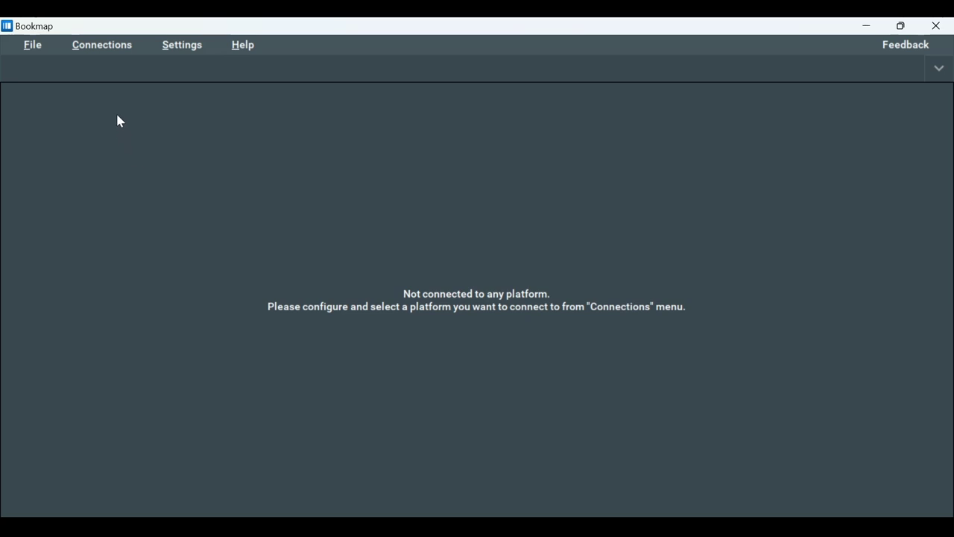
Connect the BookmapData data feed, confirm its status, and close the connections list.
click(109, 50)
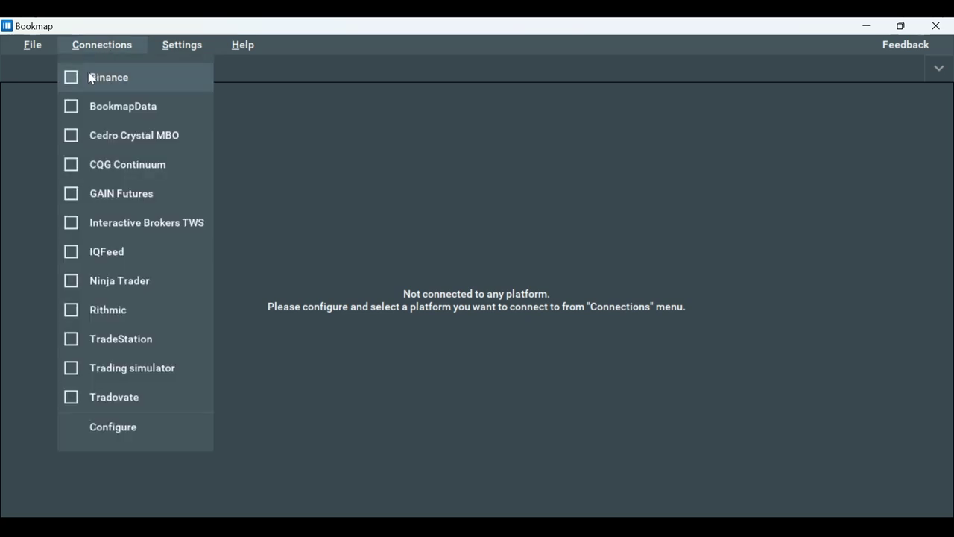
click(72, 110)
click(96, 44)
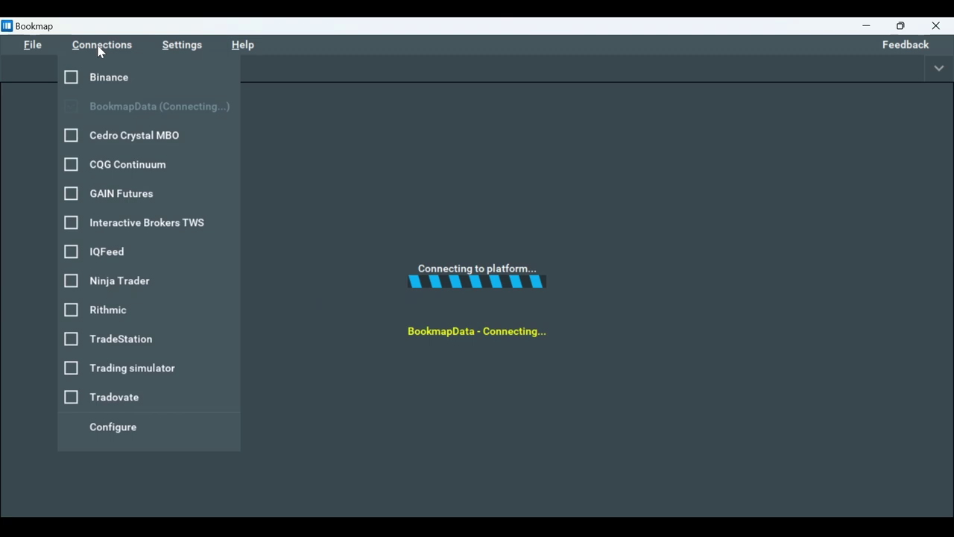
click(70, 368)
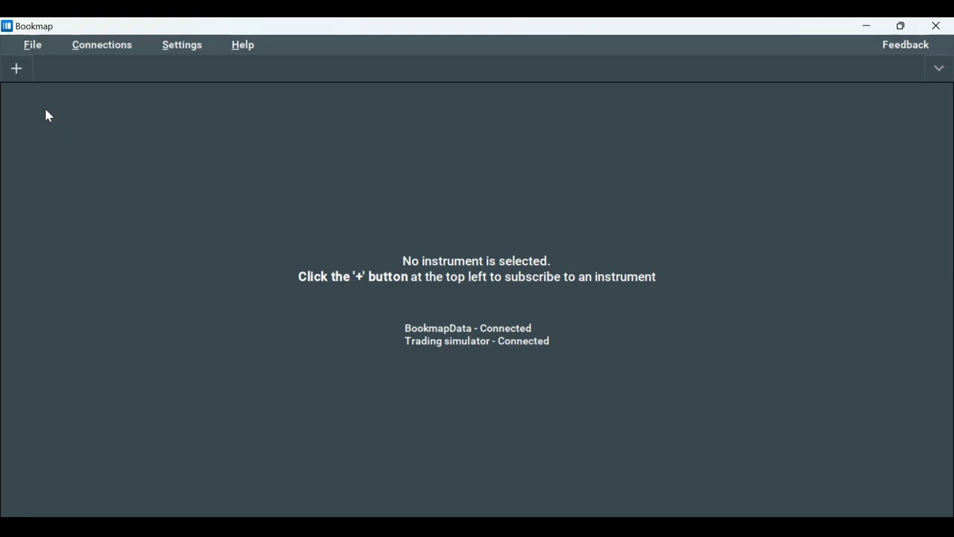
Subscribe to the ESZ4 CME futures contract with BookmapData as the data platform.
click(16, 68)
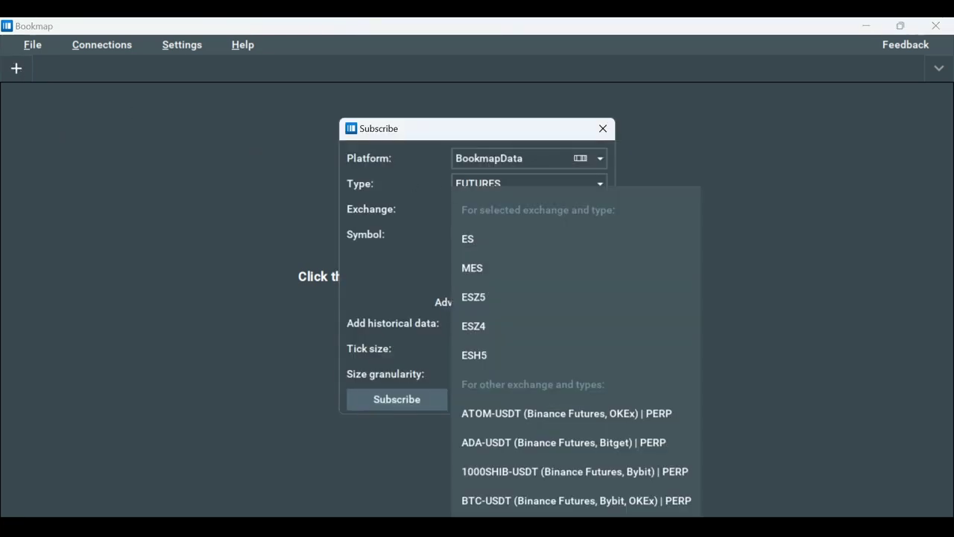
click(495, 164)
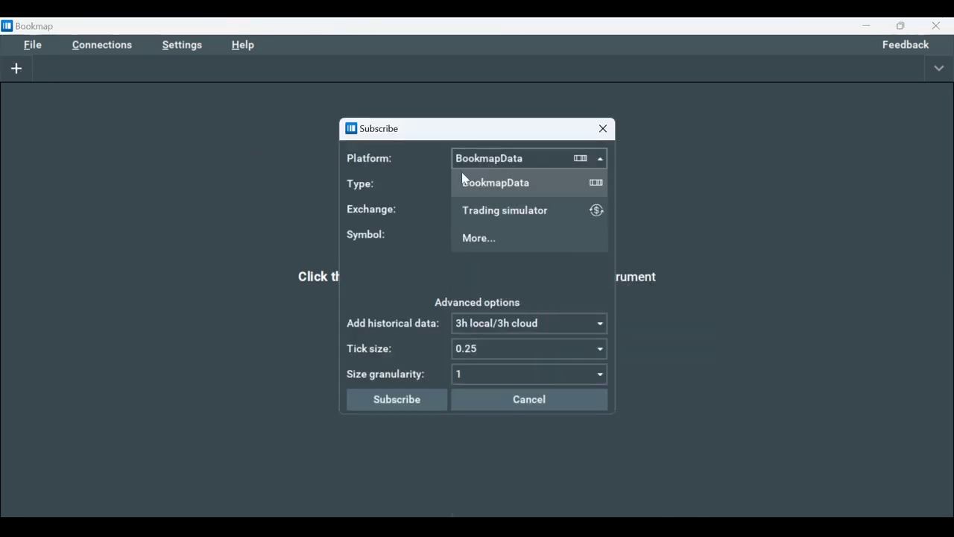
click(463, 181)
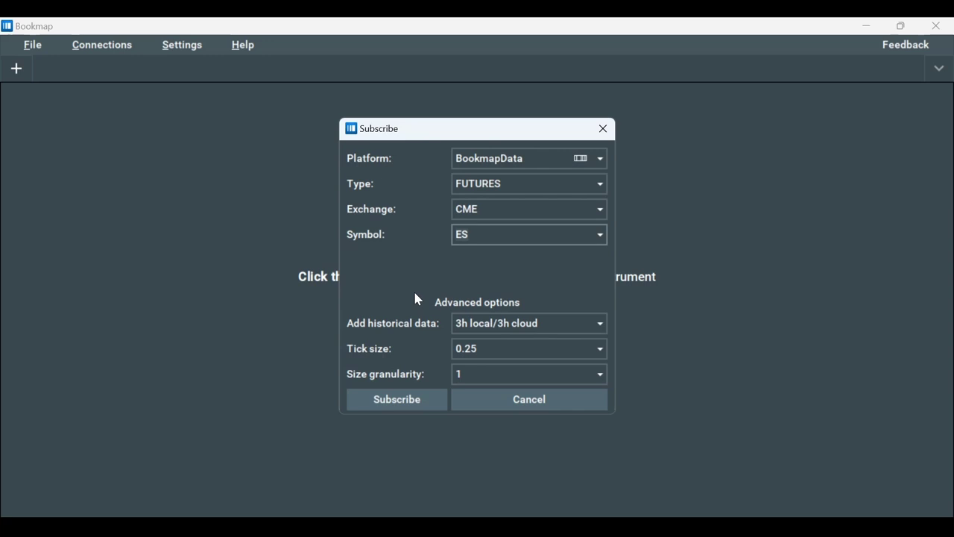
click(420, 403)
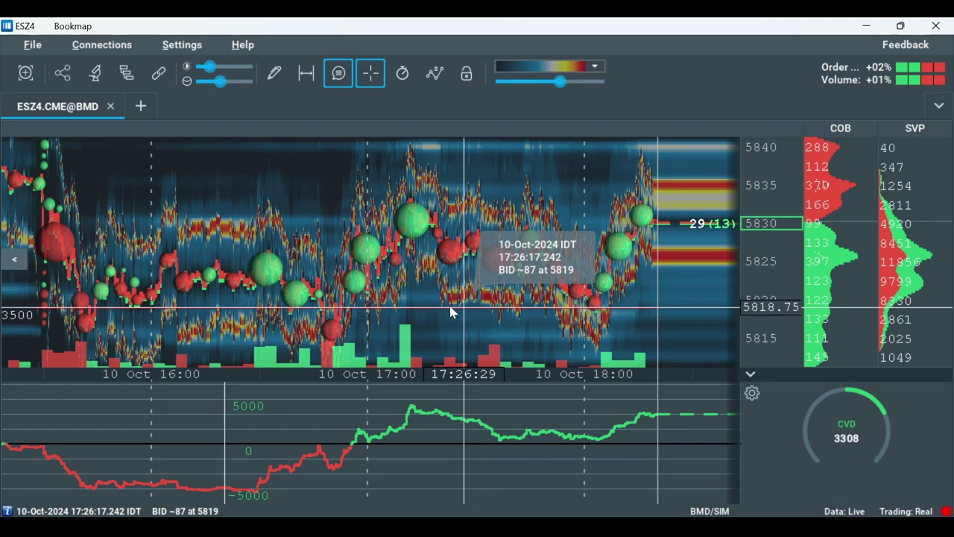
Open the ESZ4 add-on configuration and review the installed add-ons in the add-on manager.
click(126, 72)
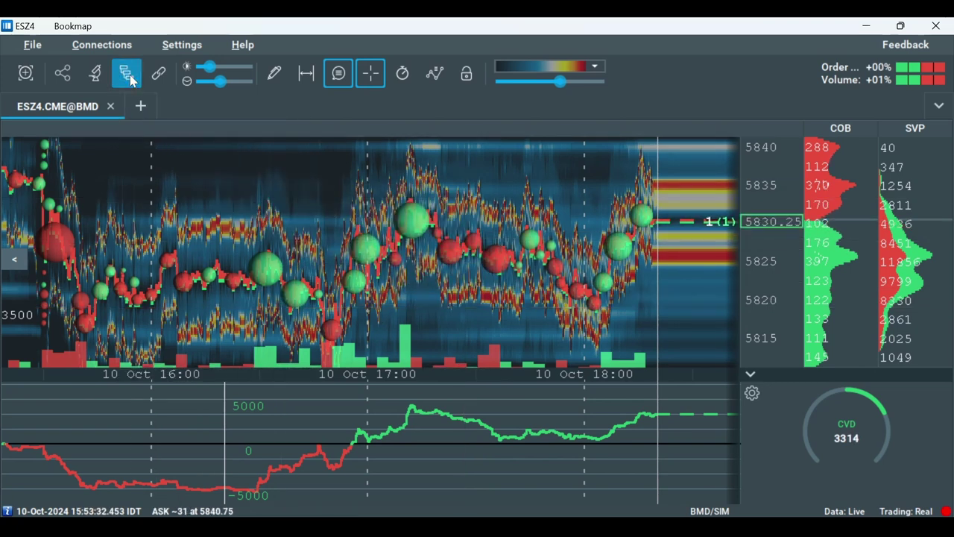
scroll(317, 347, down, 1)
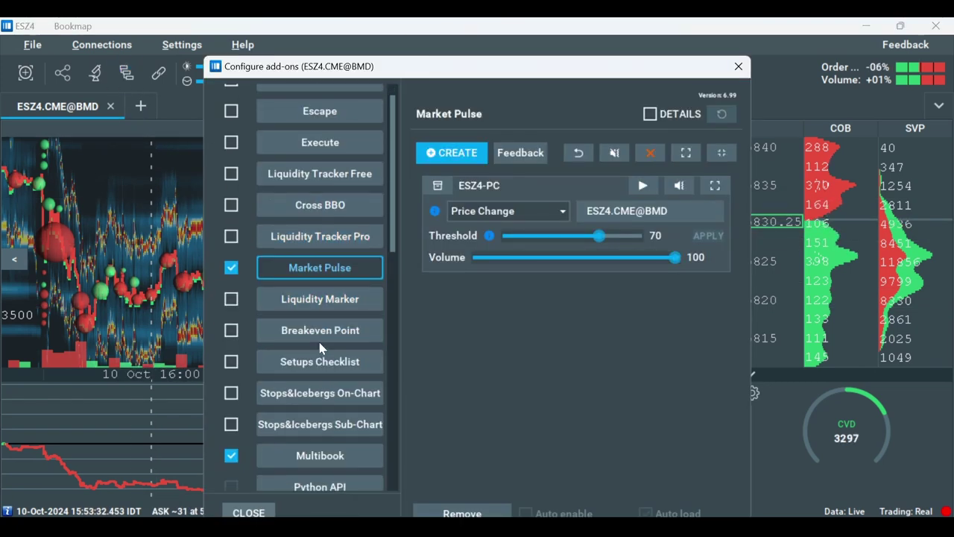
drag(393, 246, 387, 473)
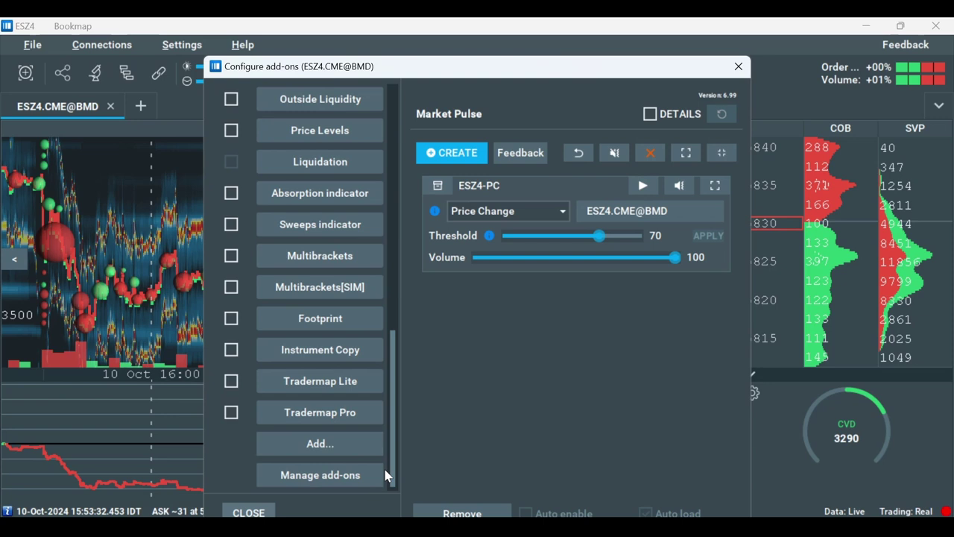
click(336, 479)
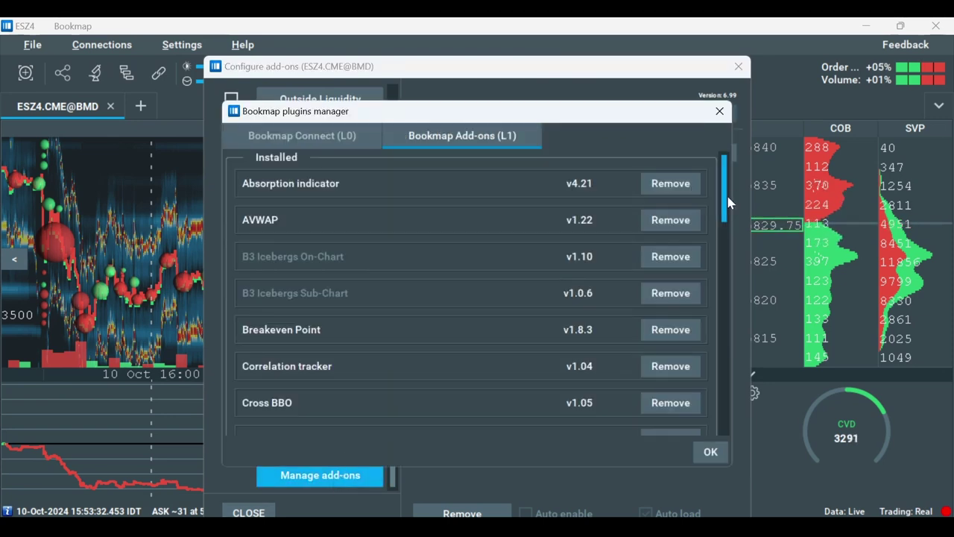
drag(727, 196, 716, 416)
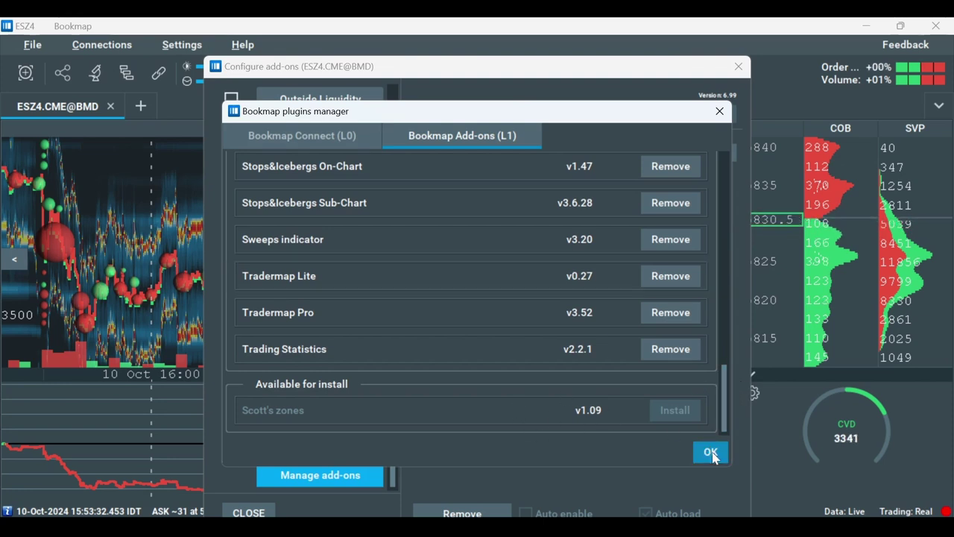
click(708, 451)
click(231, 381)
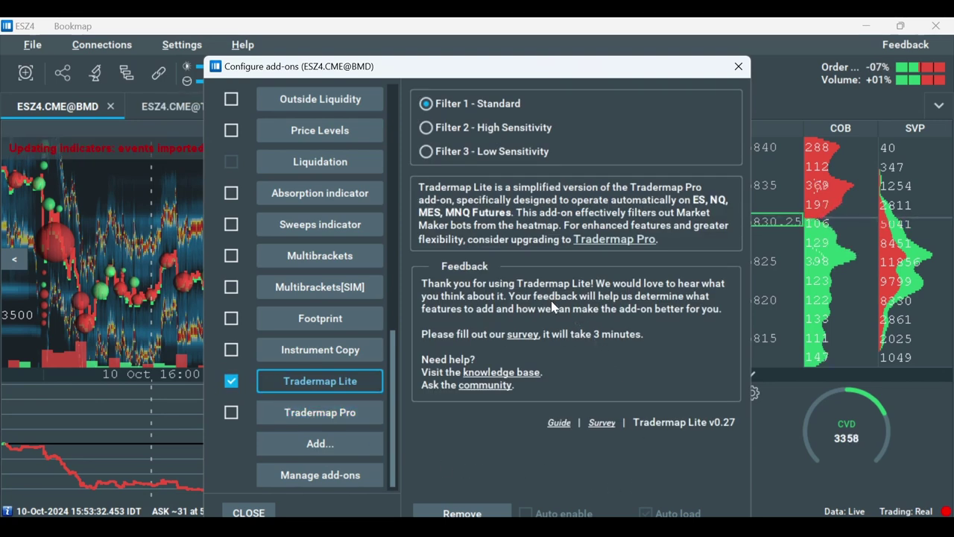
click(248, 512)
click(201, 110)
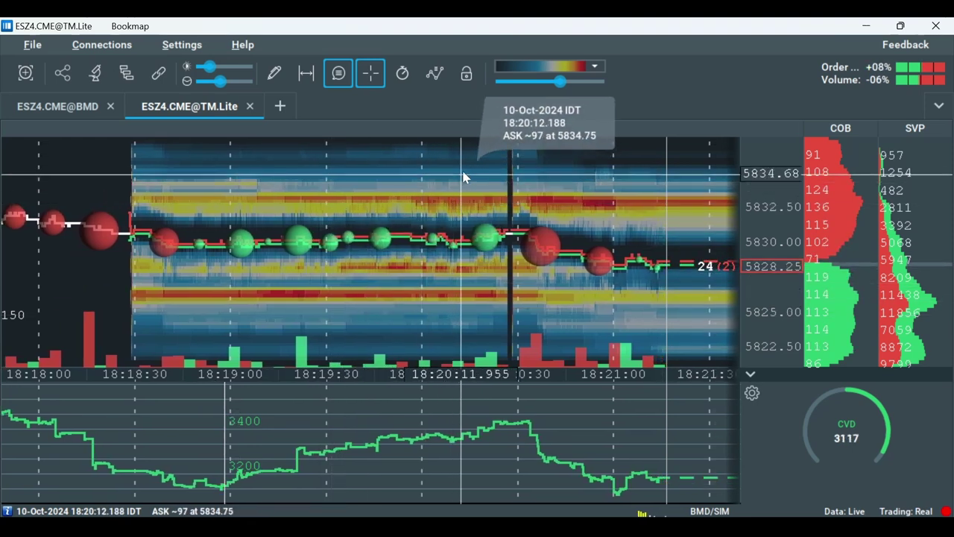
Show the Trade Control Panel and select the ESZ4 Bookmap futures account for orders.
click(467, 73)
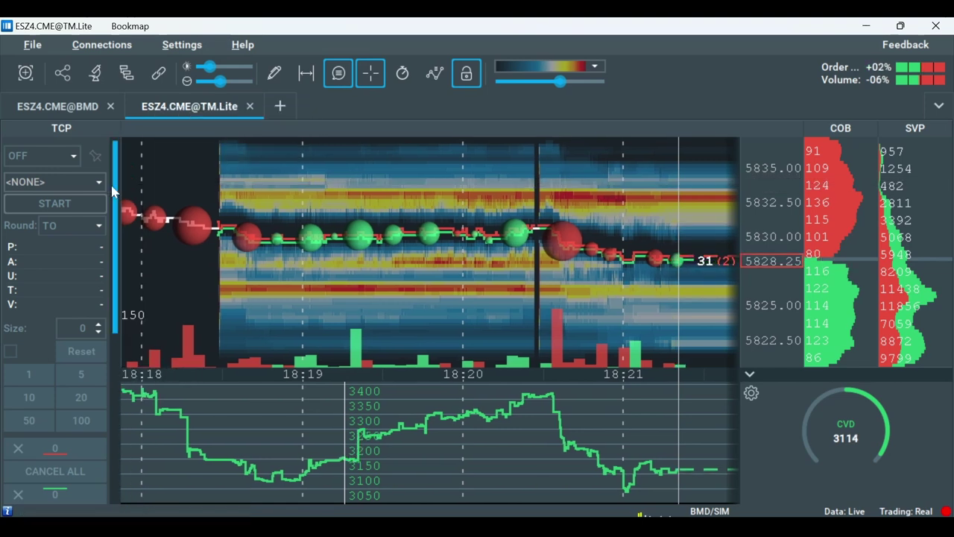
click(39, 183)
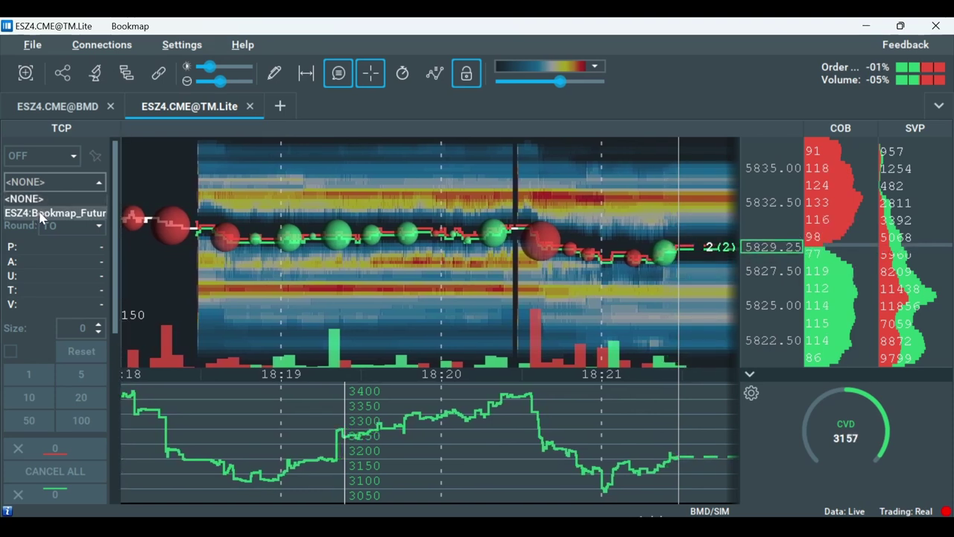
click(41, 214)
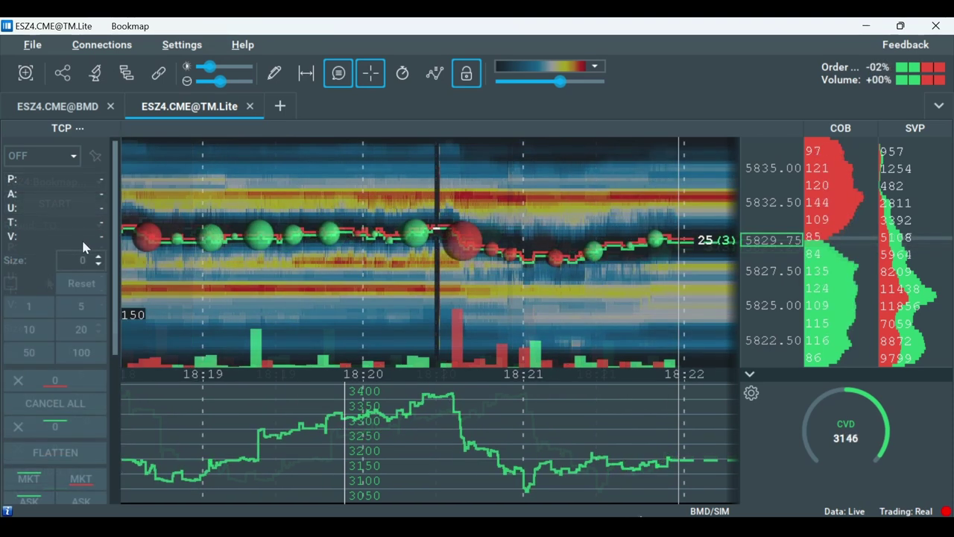
Add a cross-instrument trading panel using the ESZ4 Bookmap account.
right_click(83, 246)
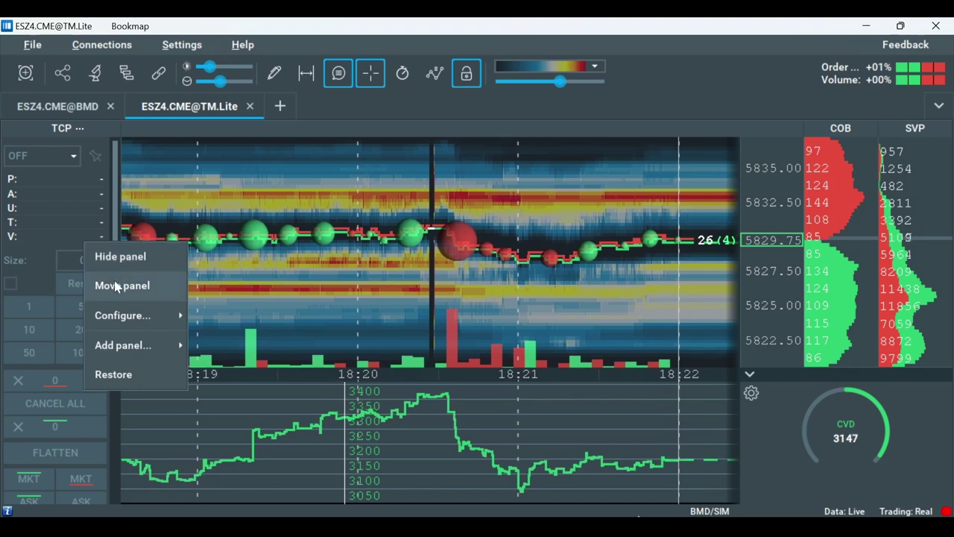
mouse_move(123, 345)
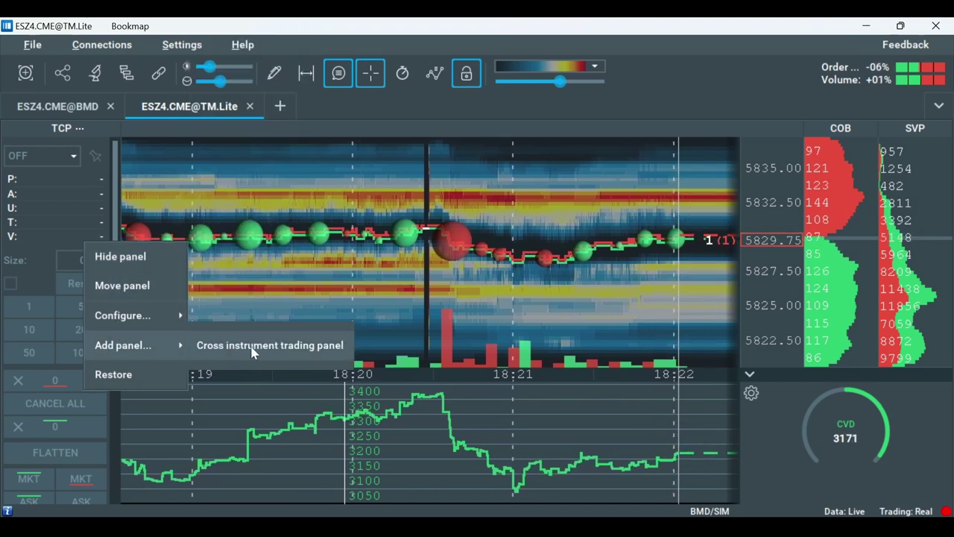
click(252, 348)
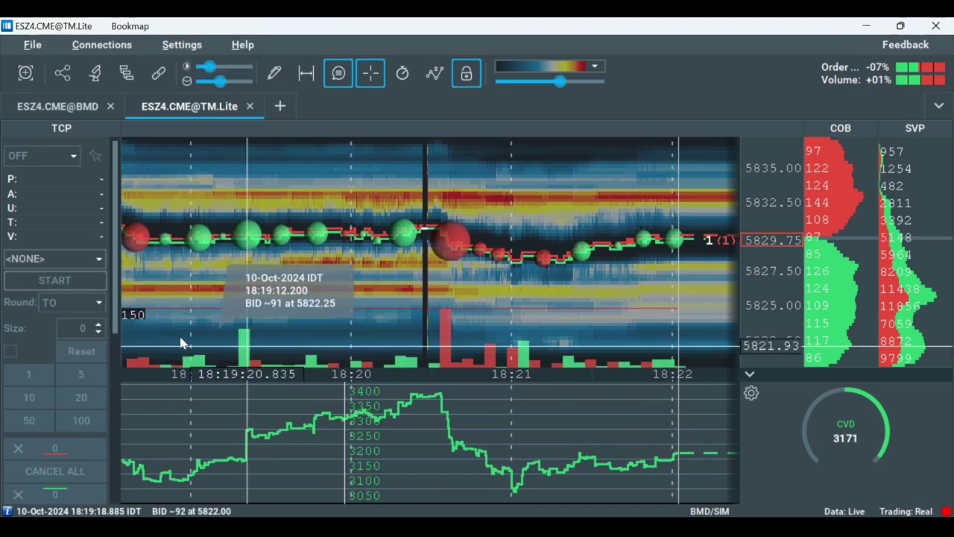
click(87, 258)
click(75, 290)
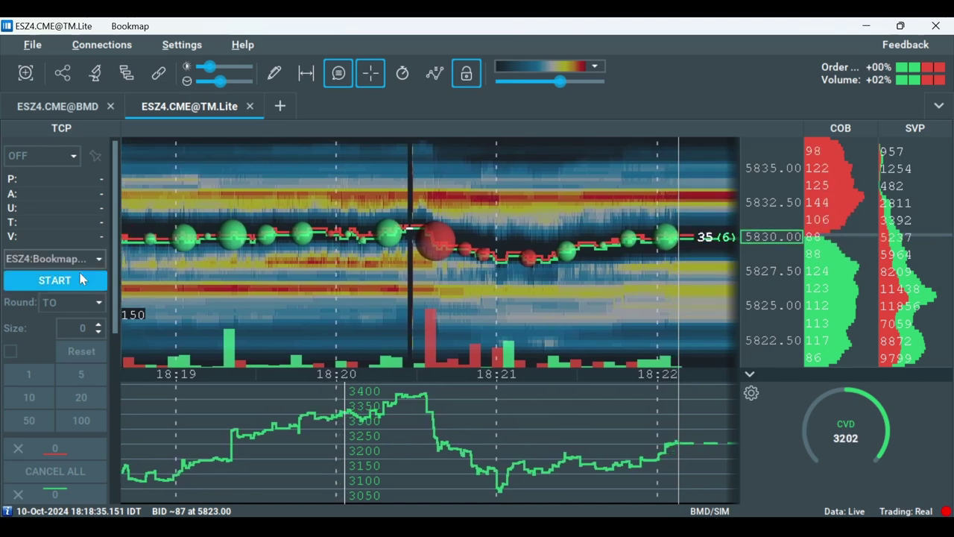
Start cross-instrument trading and set the trade control mode to BOTH.
click(82, 279)
click(689, 295)
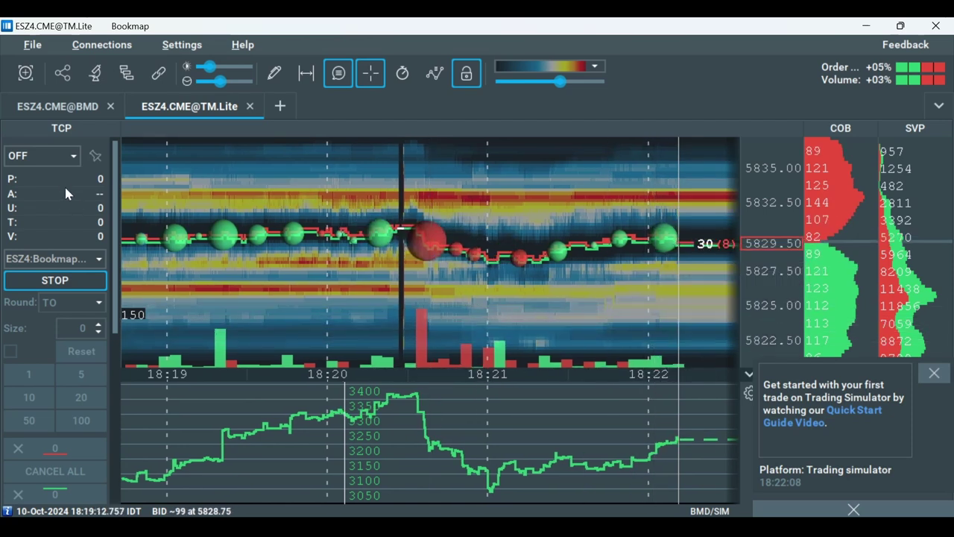
click(57, 156)
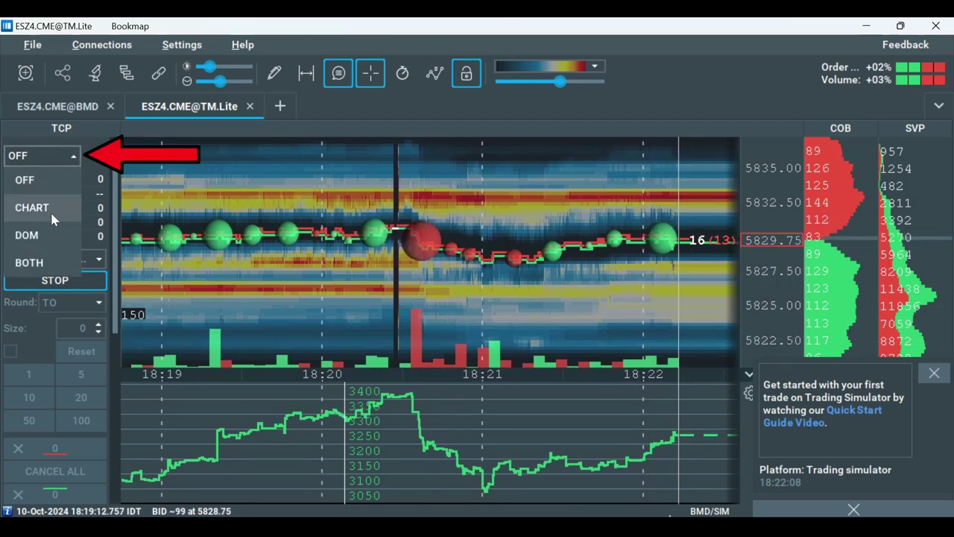
click(30, 263)
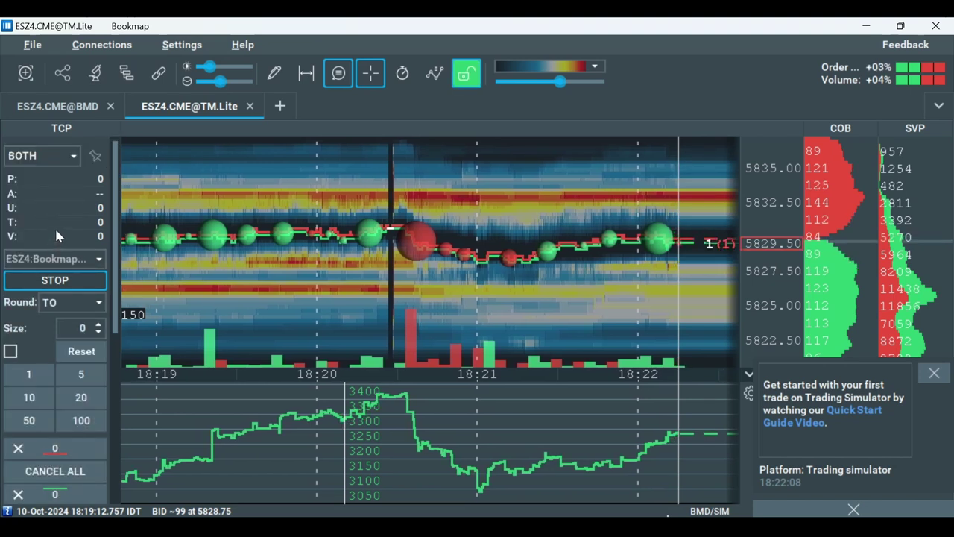